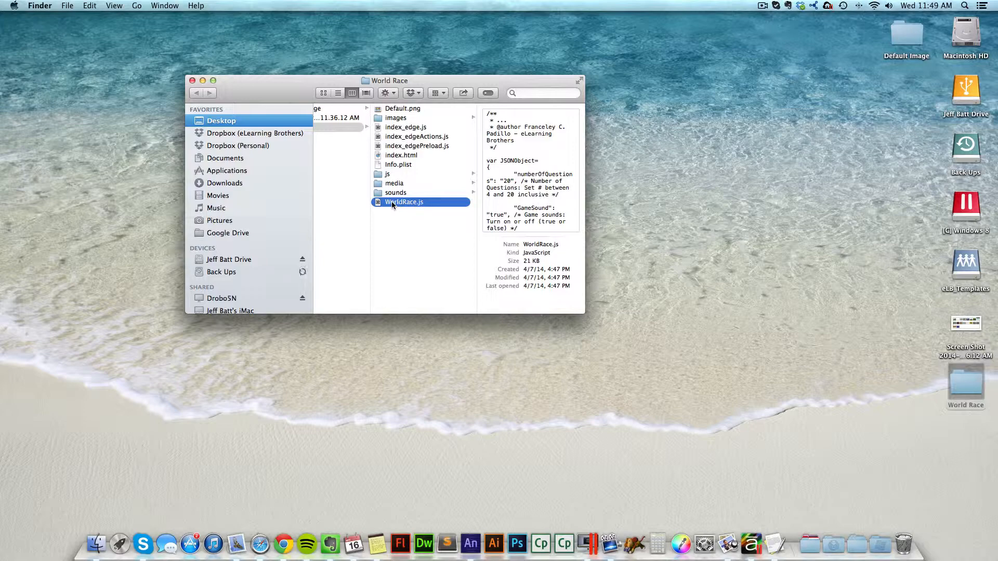
# Preview WorldRace.js from the World Race folder, close the preview and open the file in Sublime Text 2.
pyautogui.press('space')
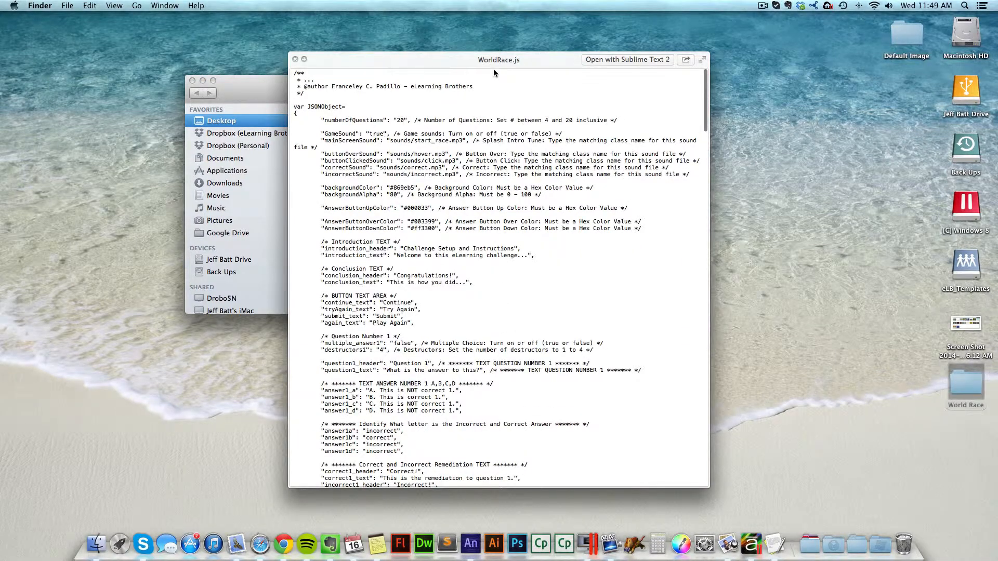
pyautogui.press('space')
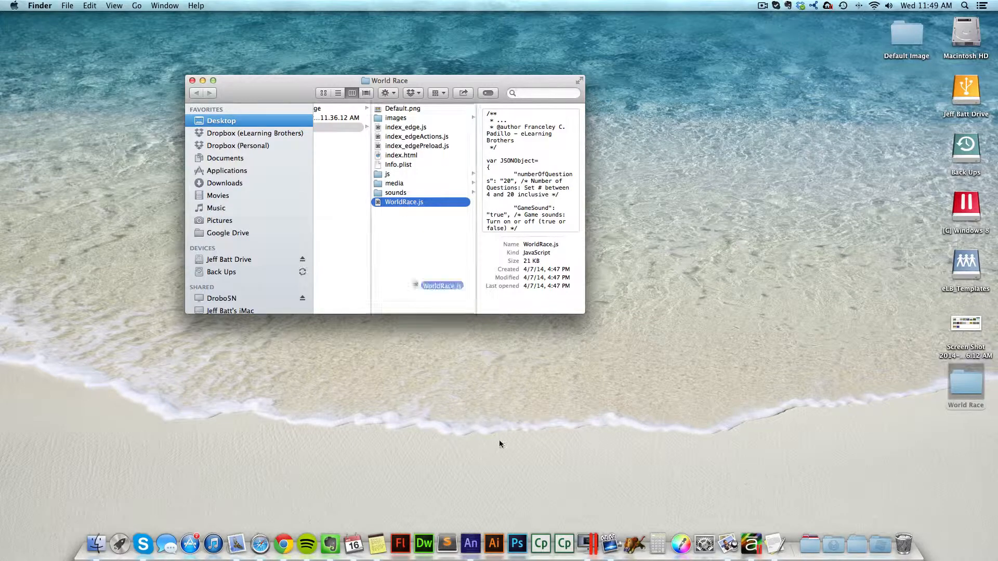
pyautogui.click(445, 545)
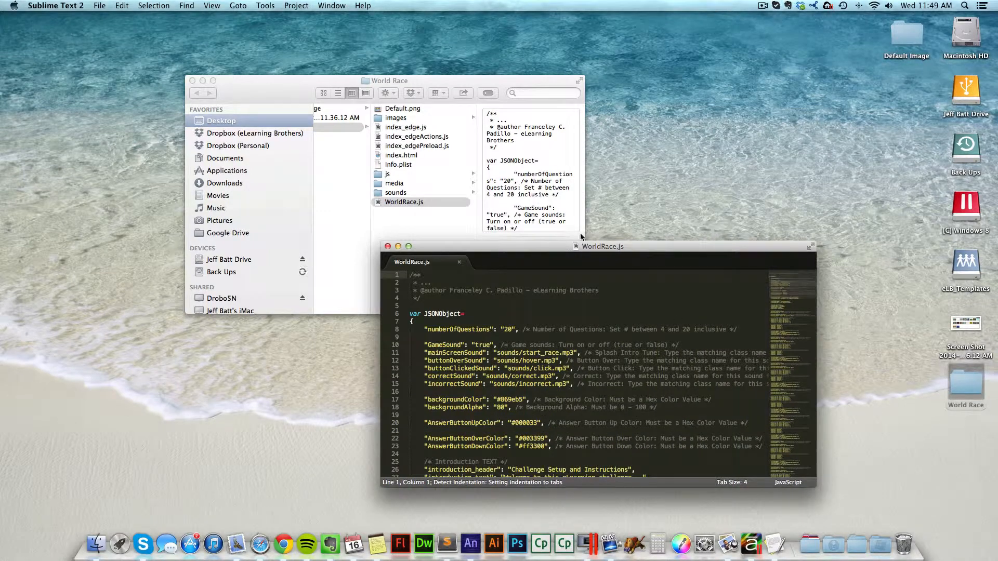
# Examine the introduction, conclusion and button text settings in WorldRace.js.
pyautogui.scroll(-8, 540, 185)
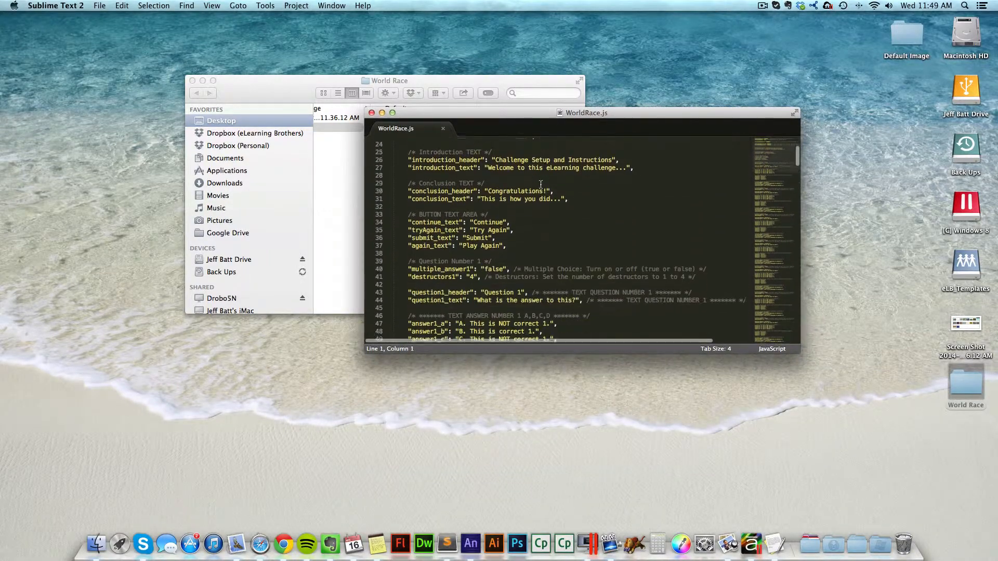
pyautogui.scroll(-3, 540, 184)
pyautogui.scroll(1, 540, 185)
pyautogui.doubleClick(488, 172)
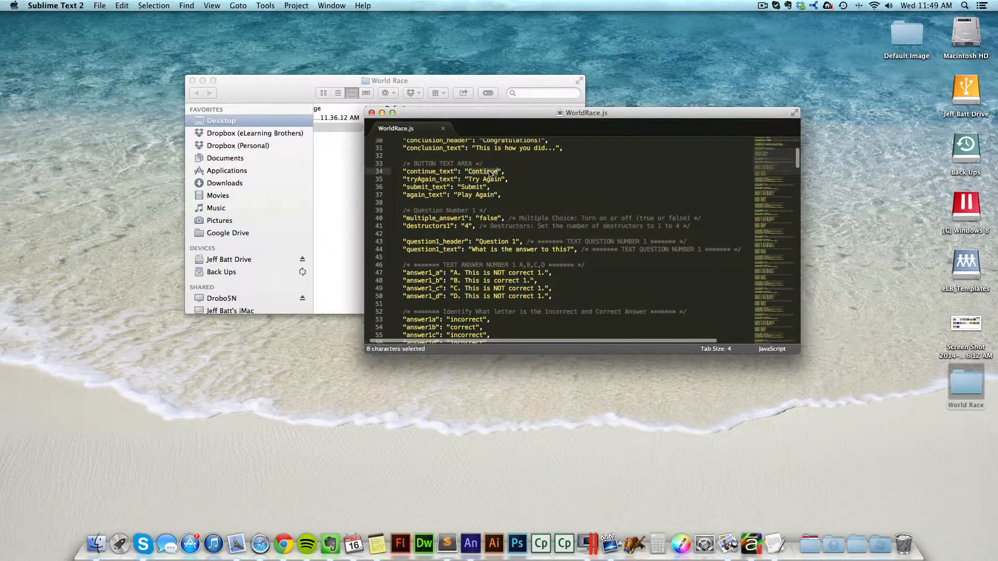
pyautogui.doubleClick(491, 180)
pyautogui.scroll(-4, 496, 187)
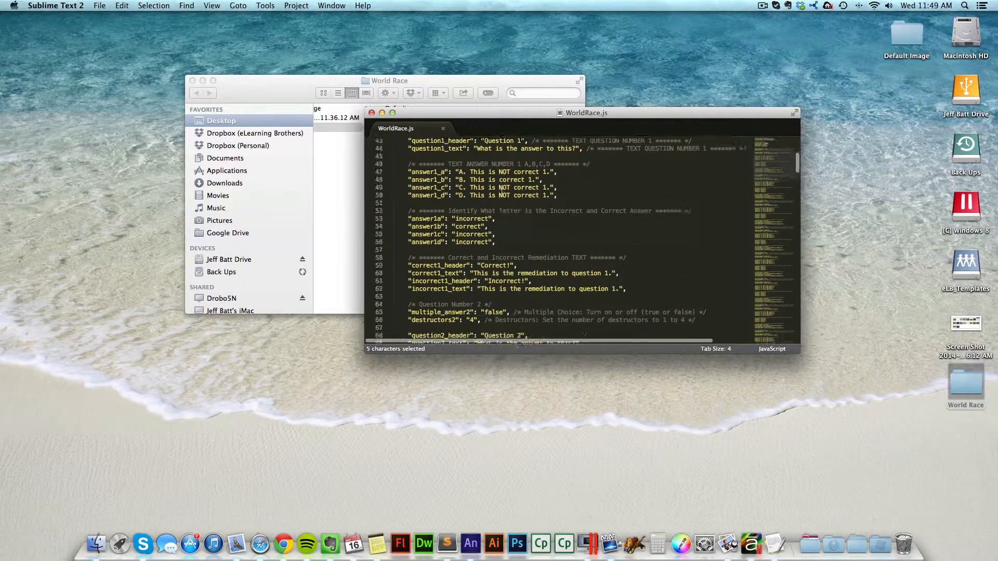
# Examine Question 1's question text, answer texts and correct/incorrect settings, and close WorldRace.js.
pyautogui.scroll(3, 501, 191)
pyautogui.moveTo(477, 180); pyautogui.dragTo(573, 182)
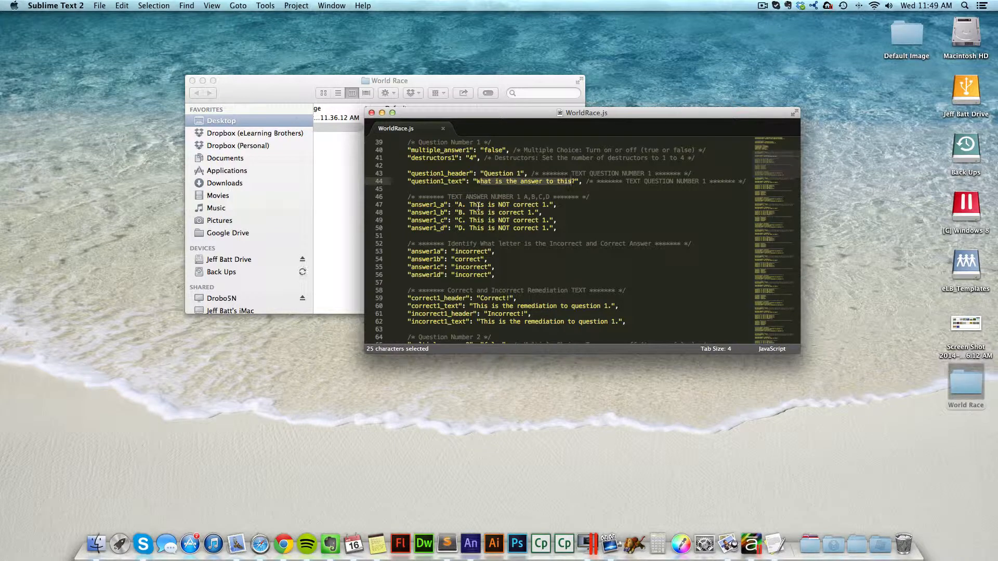
pyautogui.moveTo(478, 206); pyautogui.dragTo(527, 206)
pyautogui.click(469, 259)
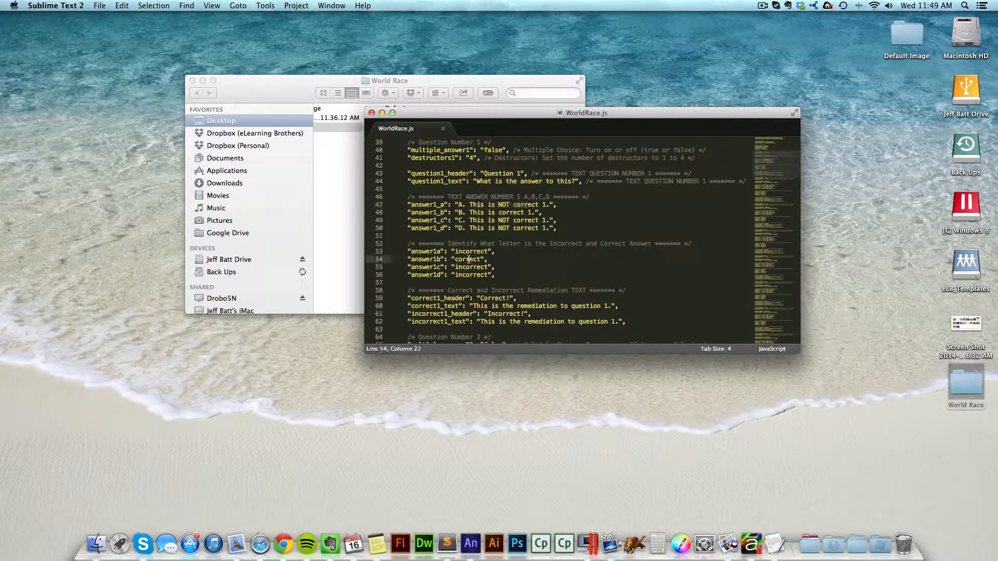
pyautogui.doubleClick(476, 252)
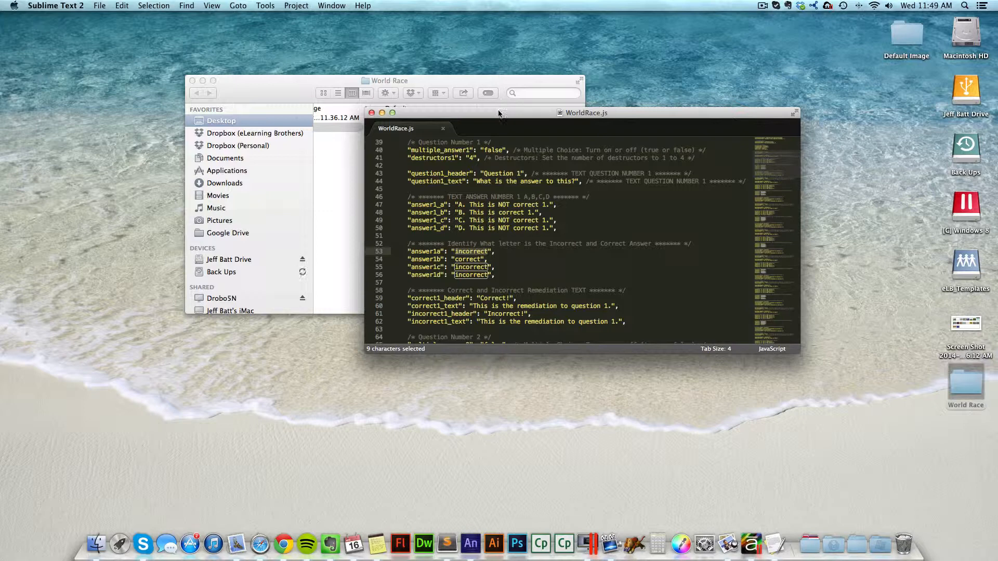
pyautogui.moveTo(498, 113); pyautogui.dragTo(490, 92)
pyautogui.press('super+w')
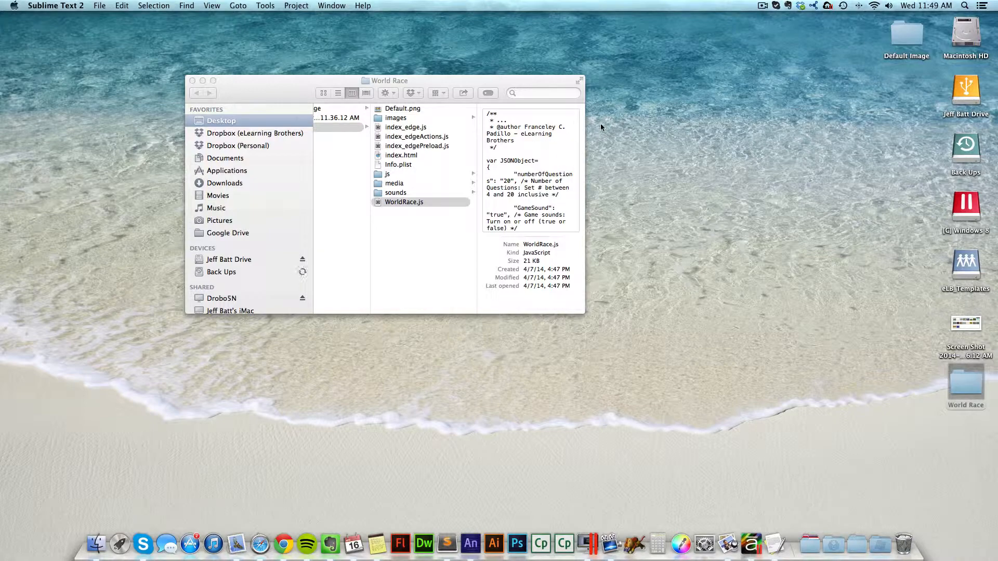
# Switch to Articulate Storyline, create a new project and open its untitled slide for editing.
pyautogui.hotkey('ctrl', 'Right')
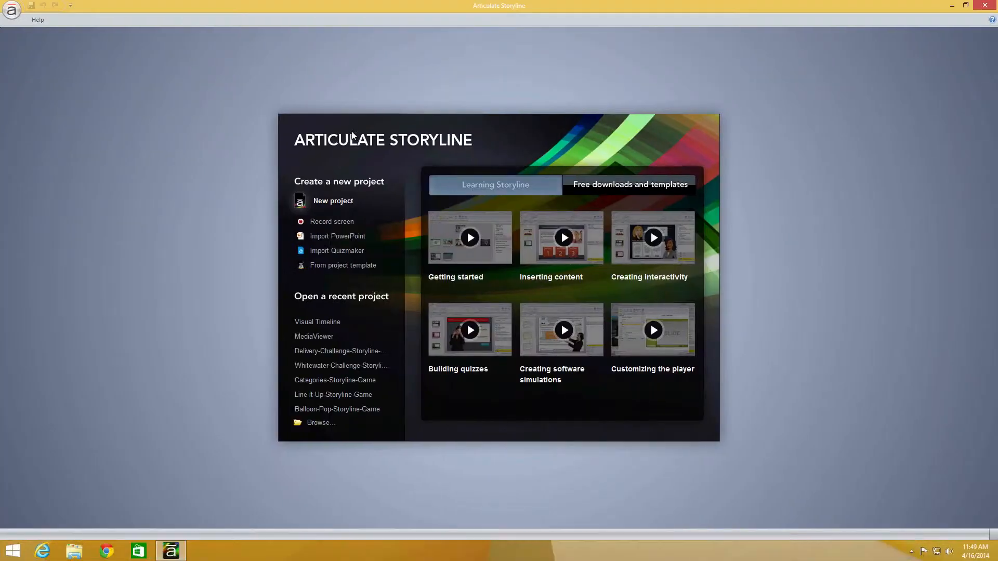
pyautogui.click(326, 203)
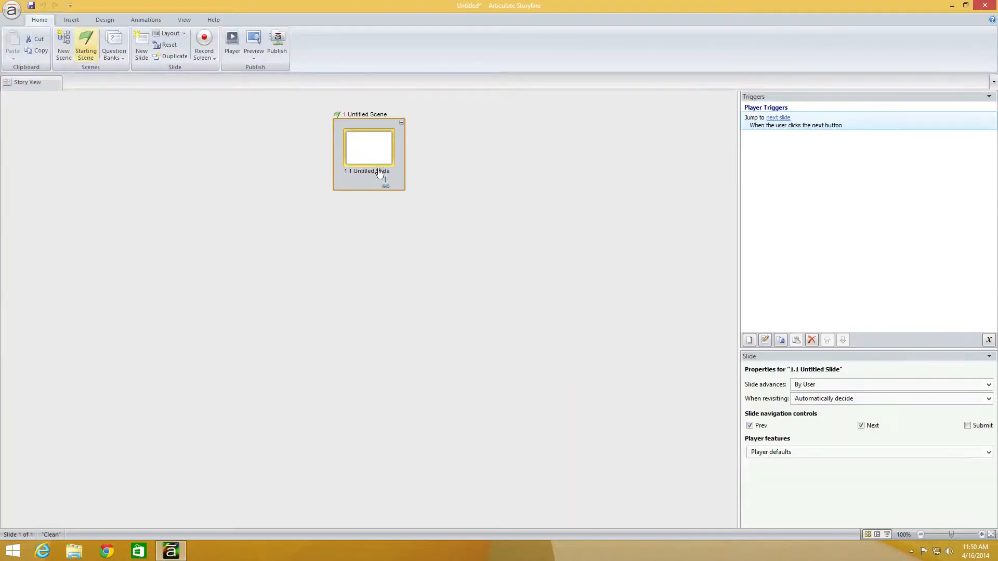
pyautogui.doubleClick(379, 176)
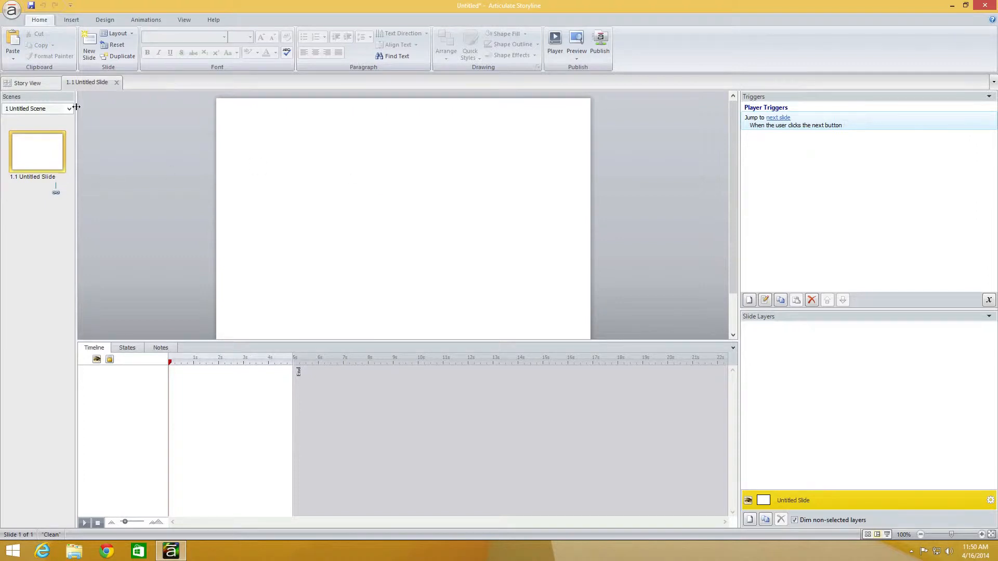
# Insert a web object on the slide from the Desktop\World Race folder on the Home (Z:) drive.
pyautogui.click(71, 21)
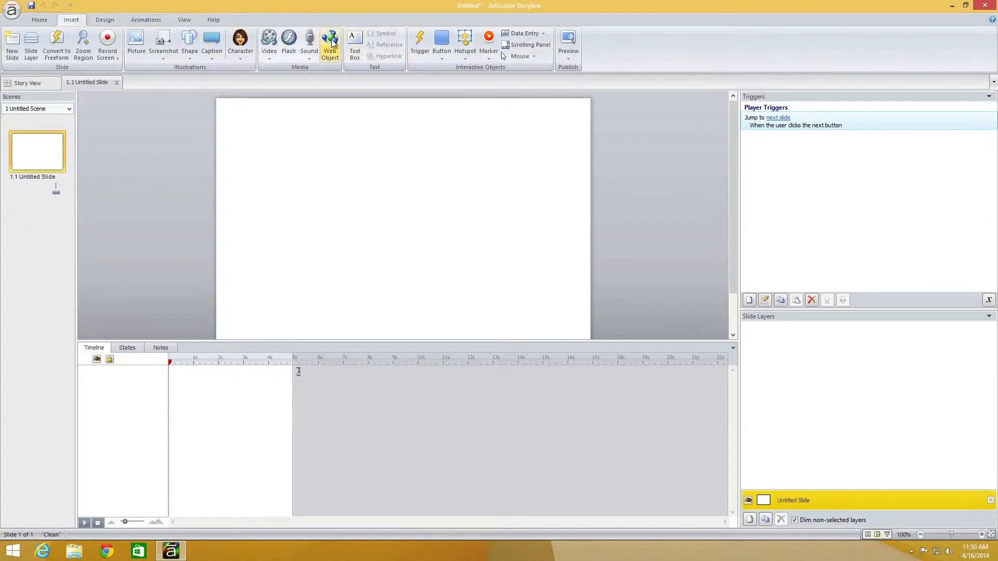
pyautogui.click(332, 39)
pyautogui.moveTo(475, 174); pyautogui.dragTo(426, 130)
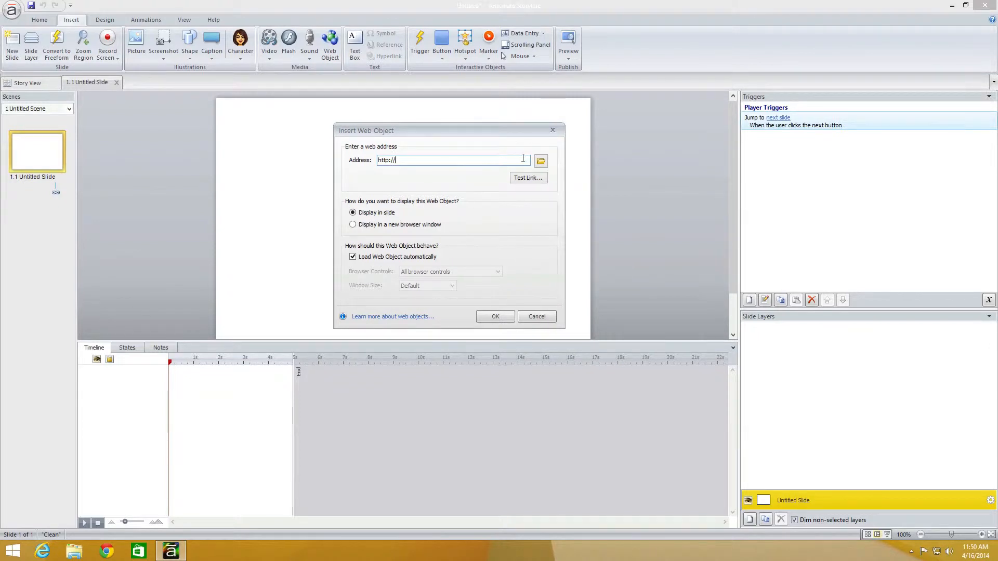
pyautogui.click(541, 161)
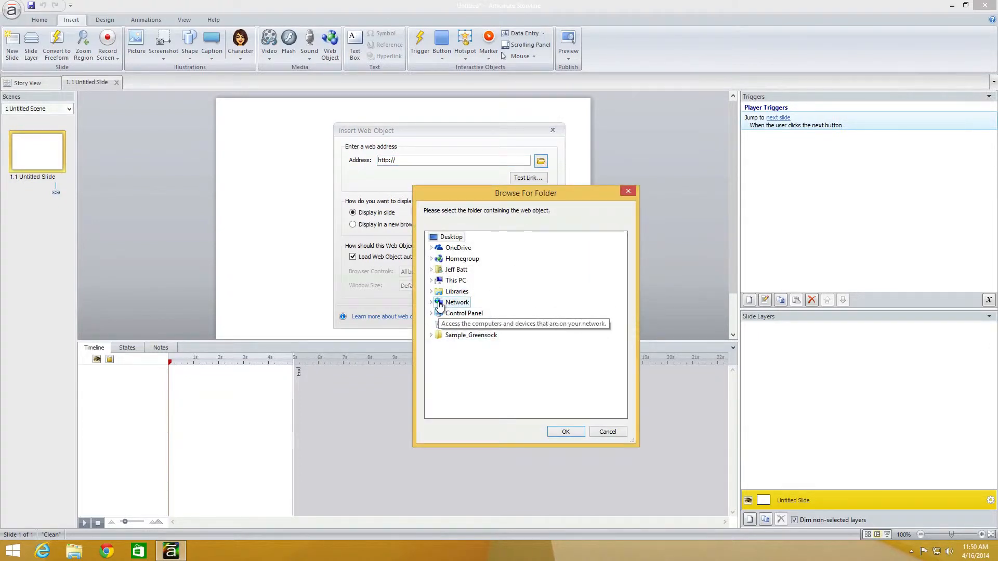
pyautogui.click(441, 281)
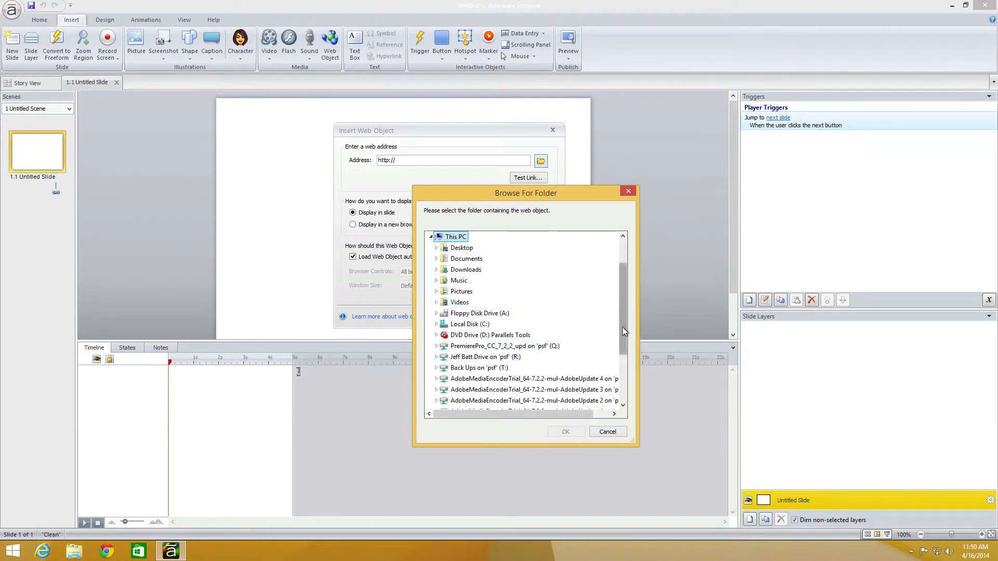
pyautogui.moveTo(623, 331); pyautogui.dragTo(623, 381)
pyautogui.click(485, 346)
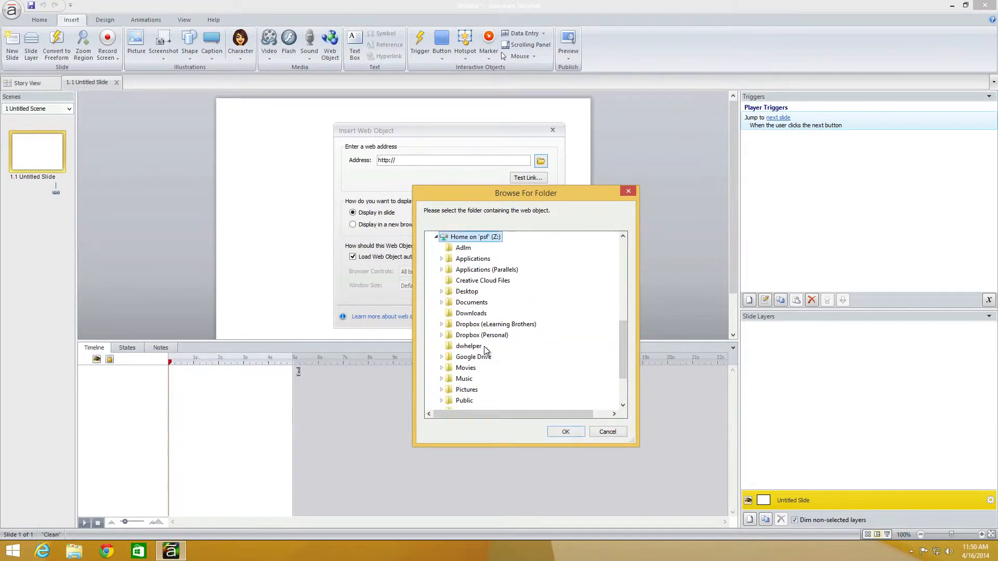
pyautogui.click(468, 292)
pyautogui.click(476, 314)
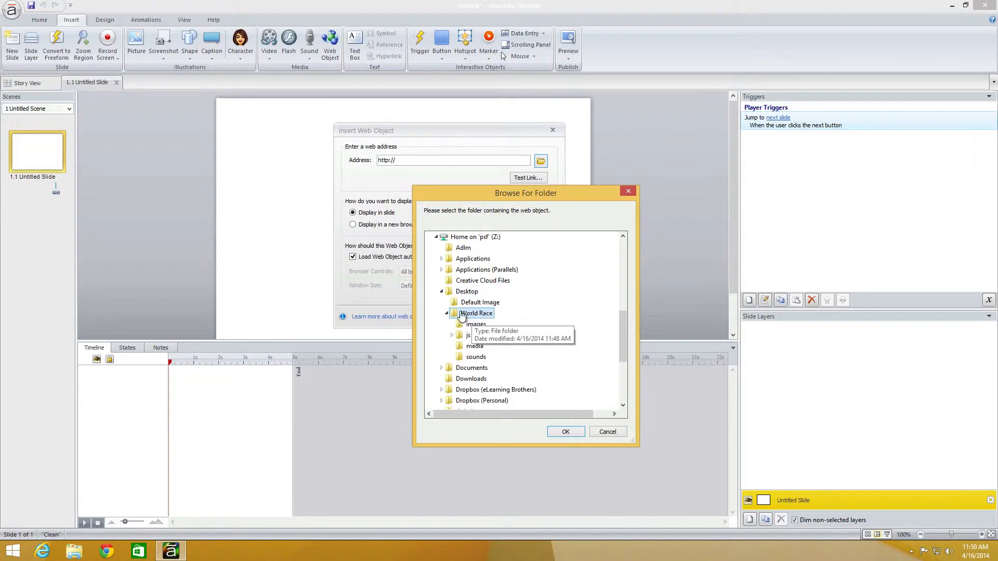
pyautogui.click(565, 432)
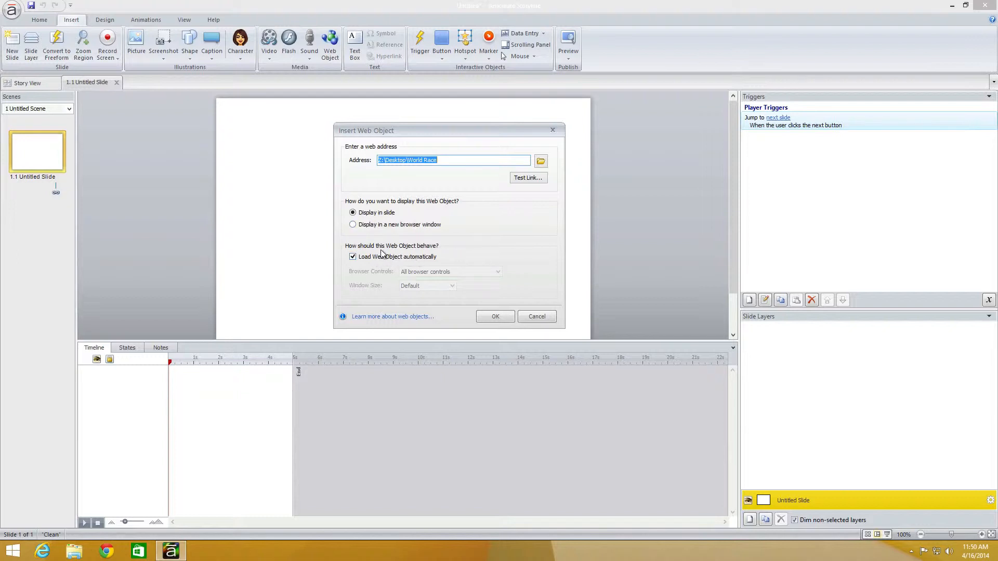
pyautogui.click(492, 317)
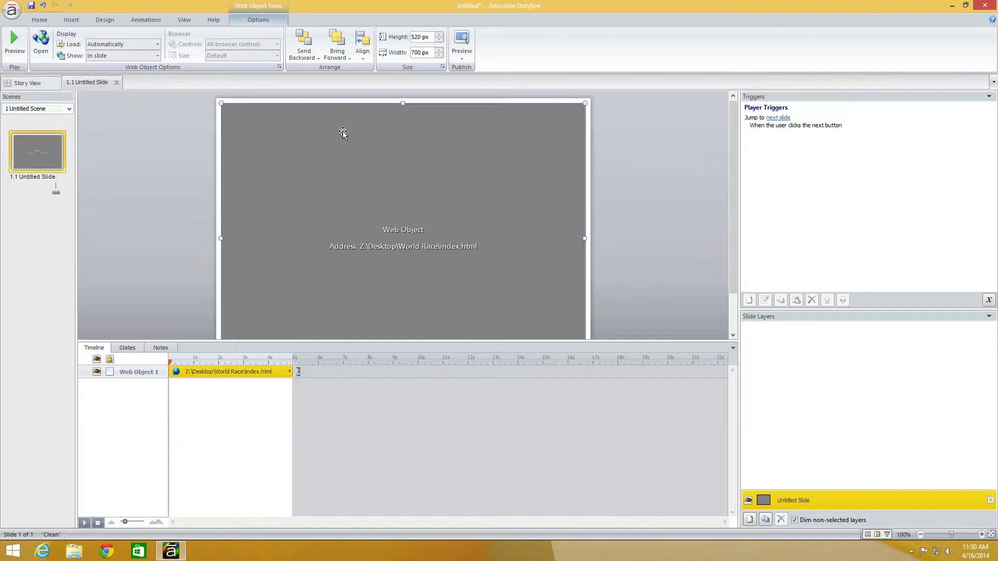
# Preview only this slide to check the web object, and close the preview.
pyautogui.click(462, 58)
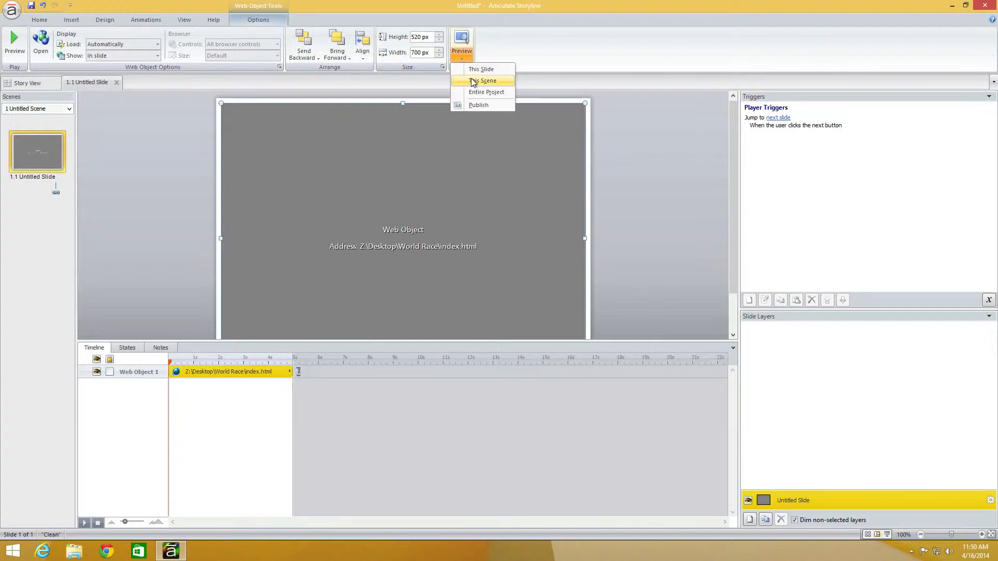
pyautogui.click(478, 71)
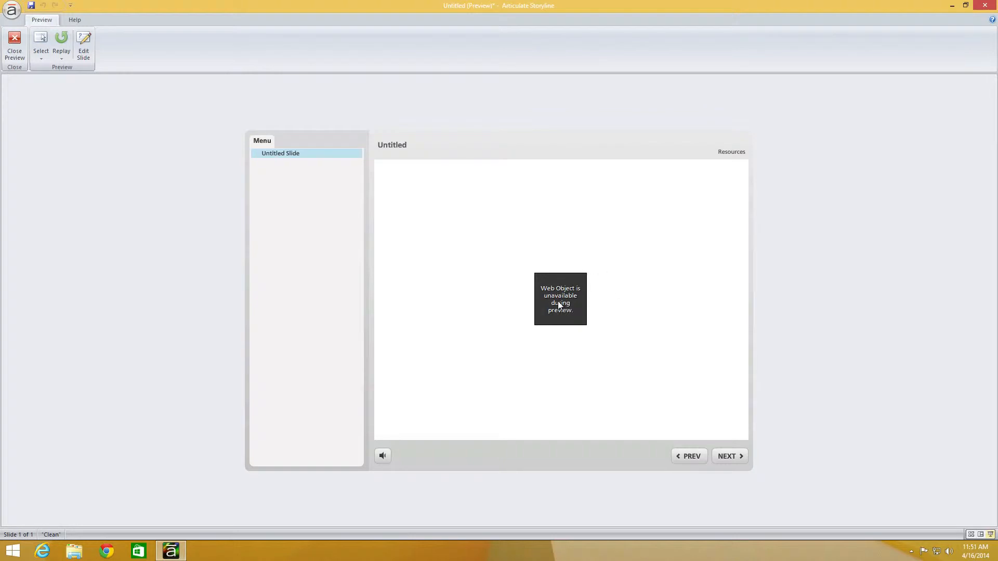
pyautogui.click(15, 41)
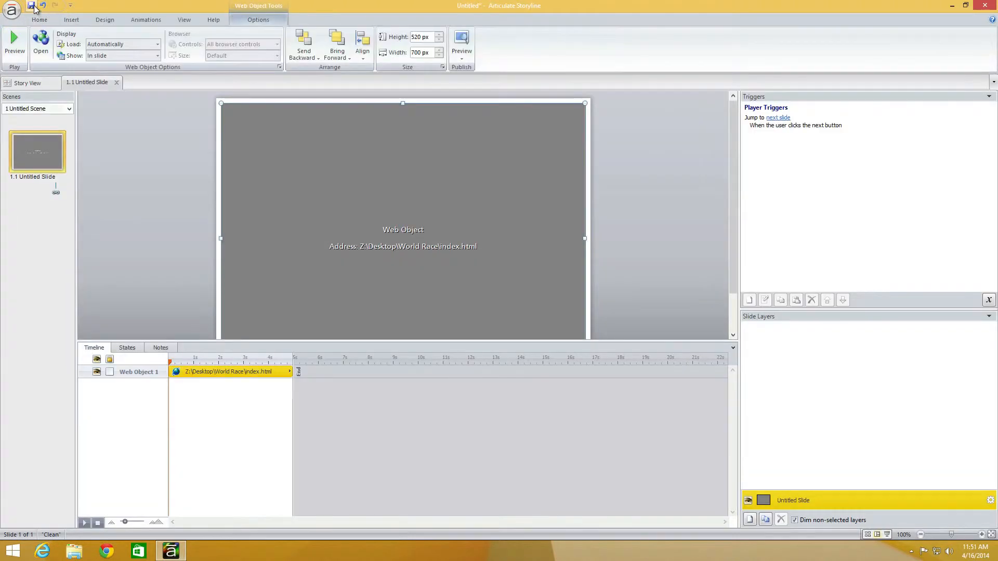
# Save the project as Sample in the Desktop folder of the Home (Z:) drive.
pyautogui.click(33, 7)
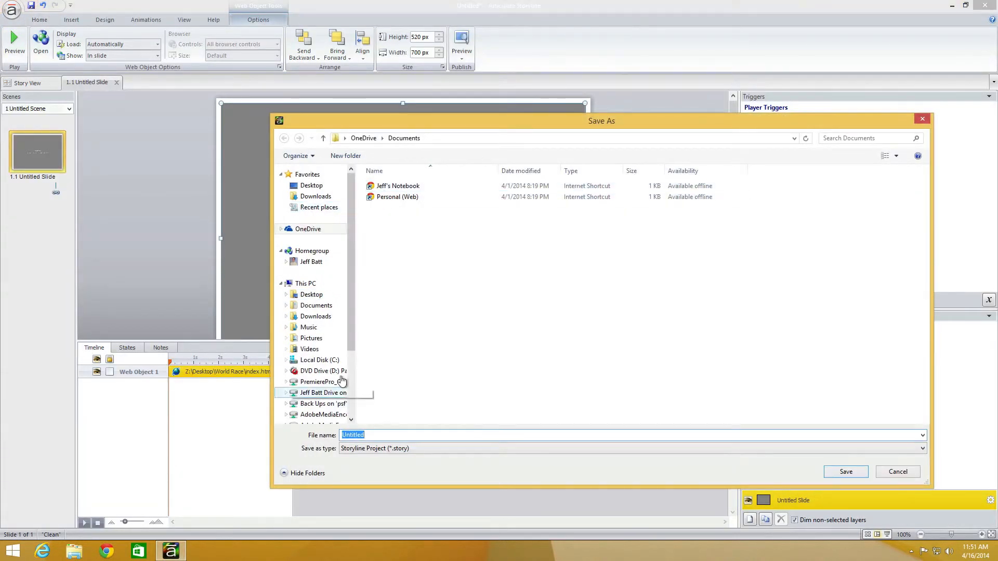
pyautogui.scroll(-2, 351, 334)
pyautogui.click(322, 385)
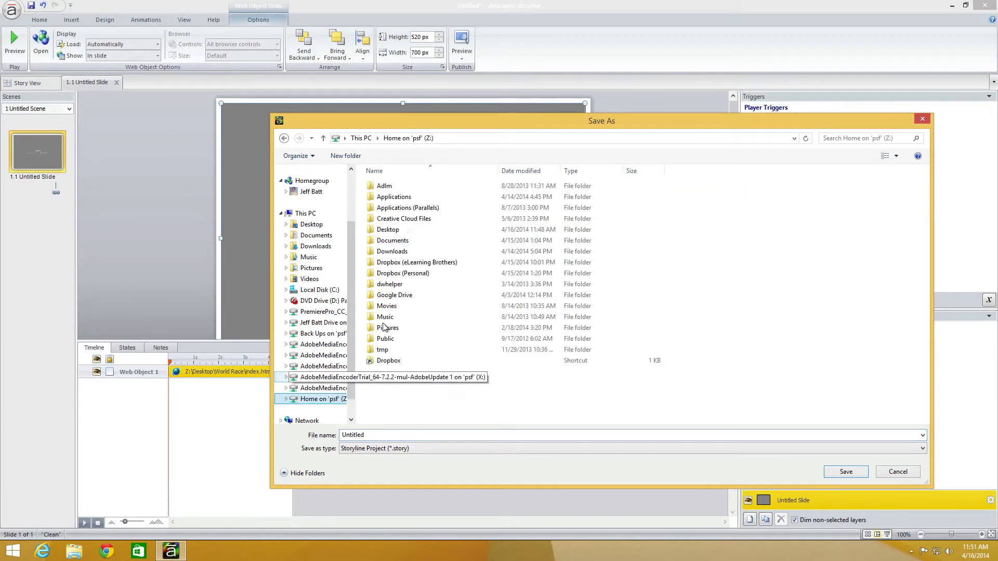
pyautogui.doubleClick(407, 234)
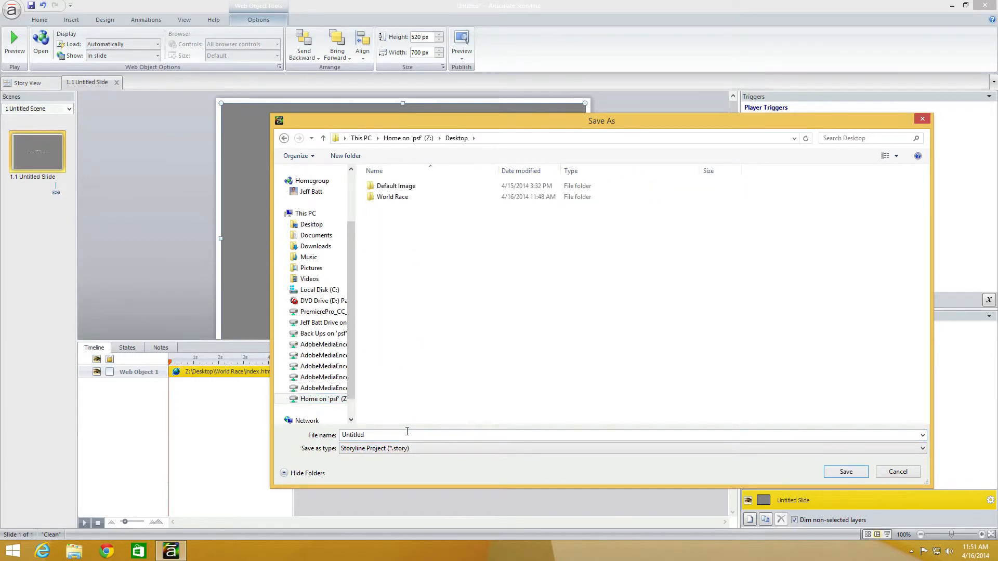
pyautogui.moveTo(406, 434); pyautogui.dragTo(306, 432)
pyautogui.write('Sample')
pyautogui.press('Return')
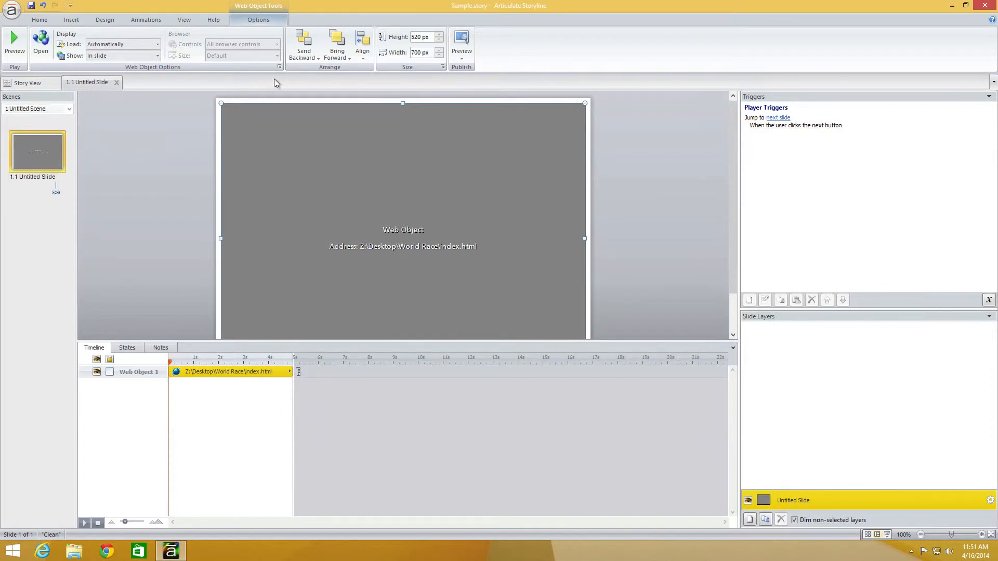
# Publish the project for web to the folder Z:\Desktop and switch back to the Mac desktop in Finder.
pyautogui.click(39, 20)
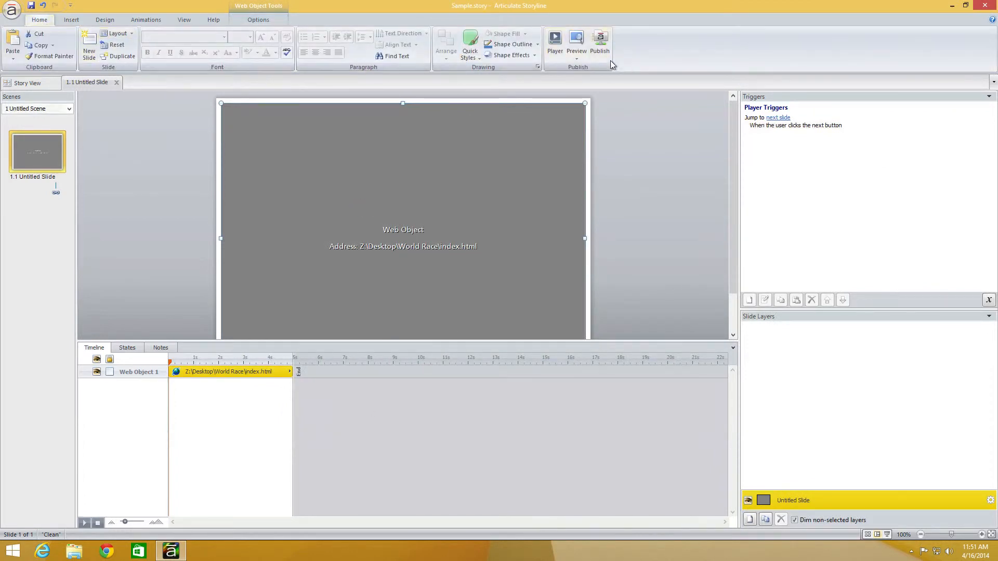
pyautogui.click(600, 42)
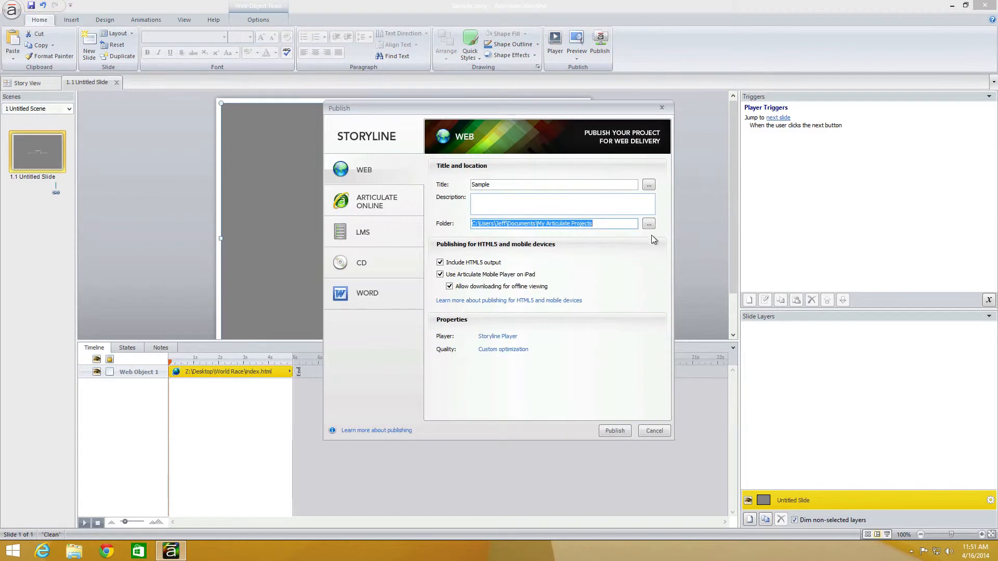
pyautogui.click(649, 225)
pyautogui.moveTo(620, 286); pyautogui.dragTo(620, 355)
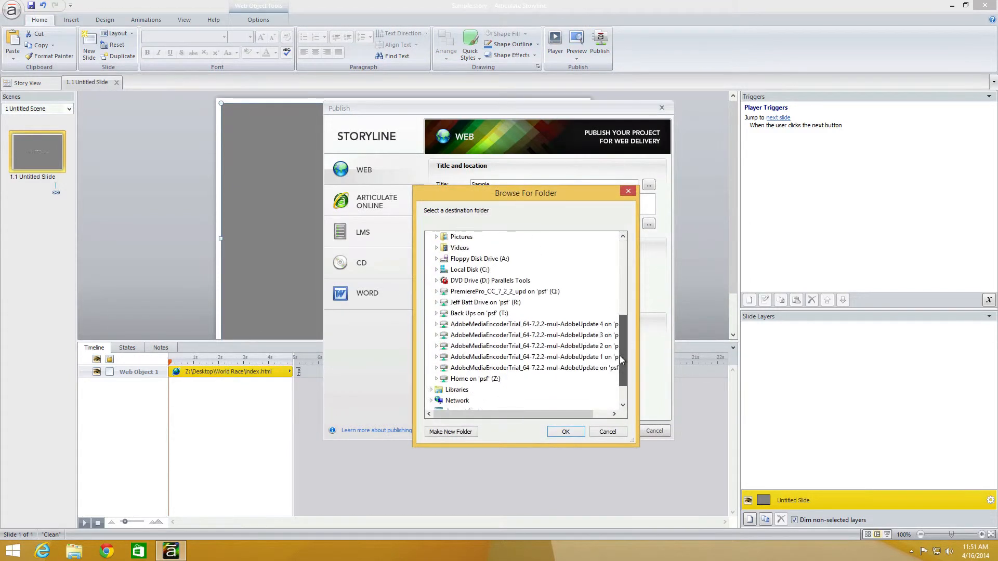
pyautogui.click(493, 369)
pyautogui.click(472, 292)
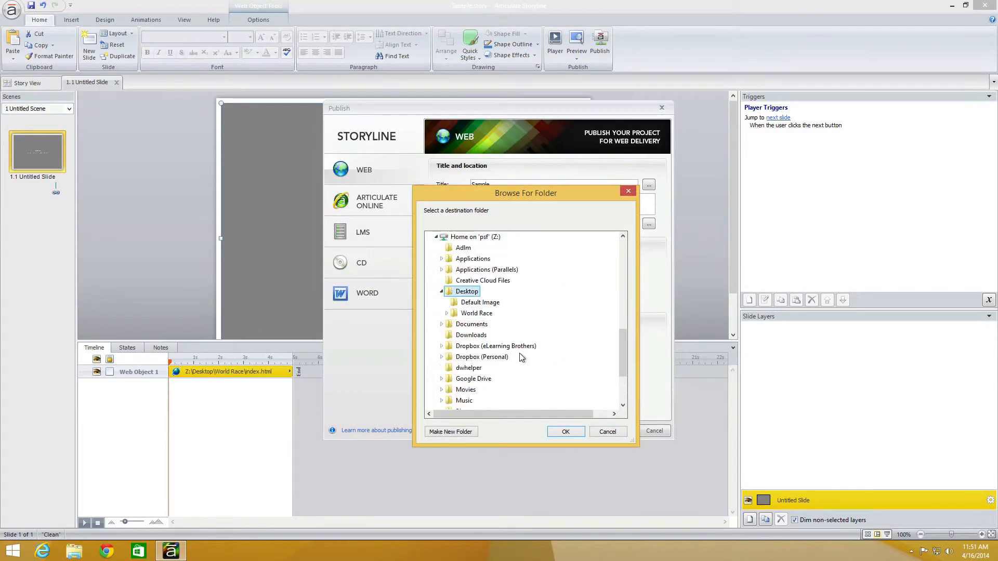
pyautogui.click(566, 435)
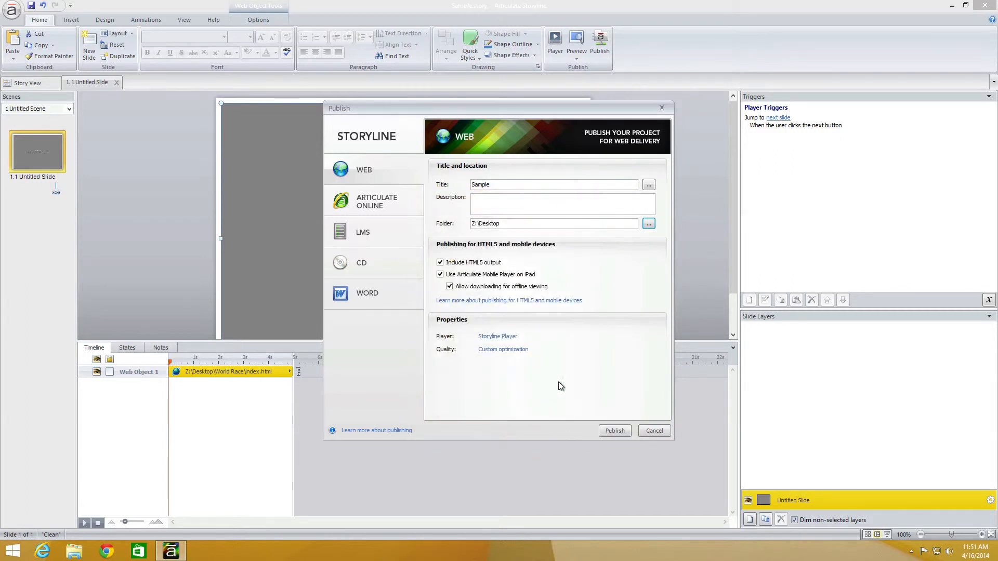
pyautogui.click(624, 431)
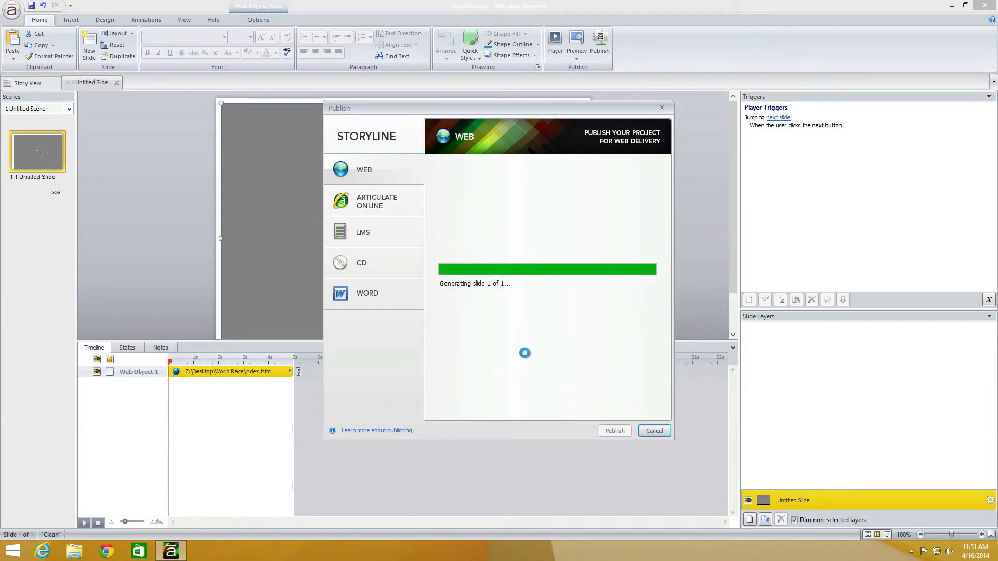
pyautogui.hotkey('ctrl', 'Left')
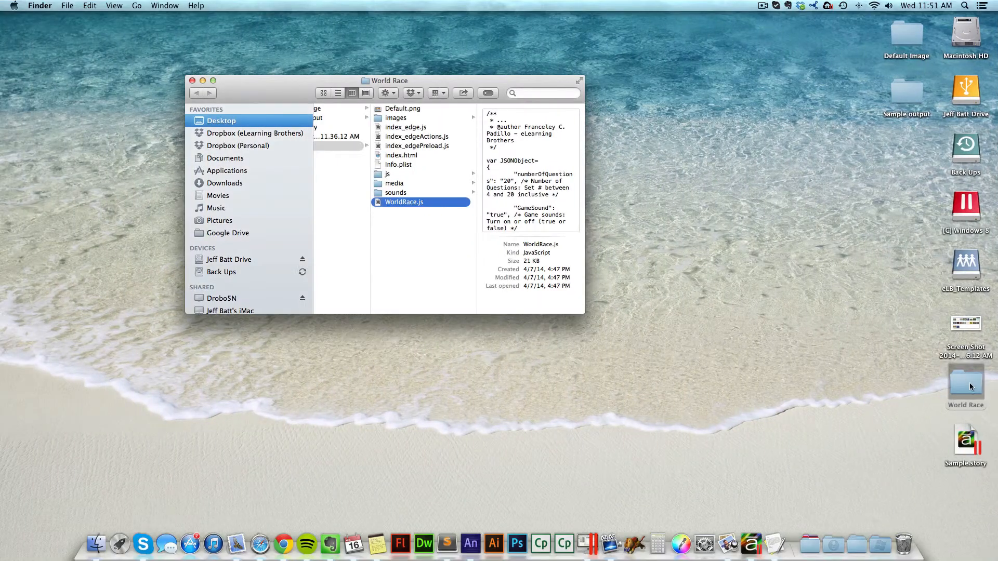
# Look through the World Race folder's game files, including the images folder and index_edgeActions.js.
pyautogui.click(383, 141)
pyautogui.click(401, 121)
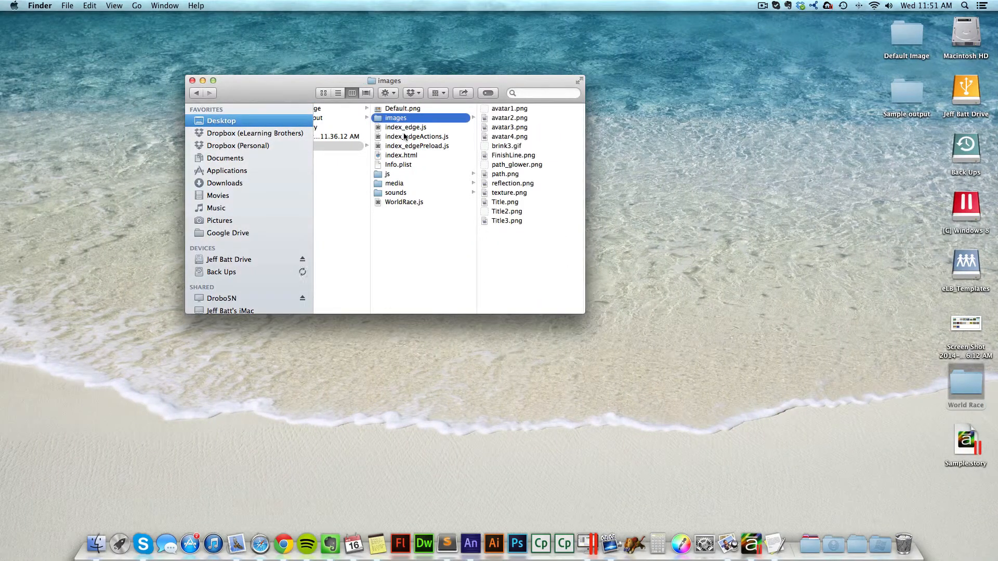
pyautogui.click(403, 135)
pyautogui.click(410, 108)
pyautogui.click(416, 137)
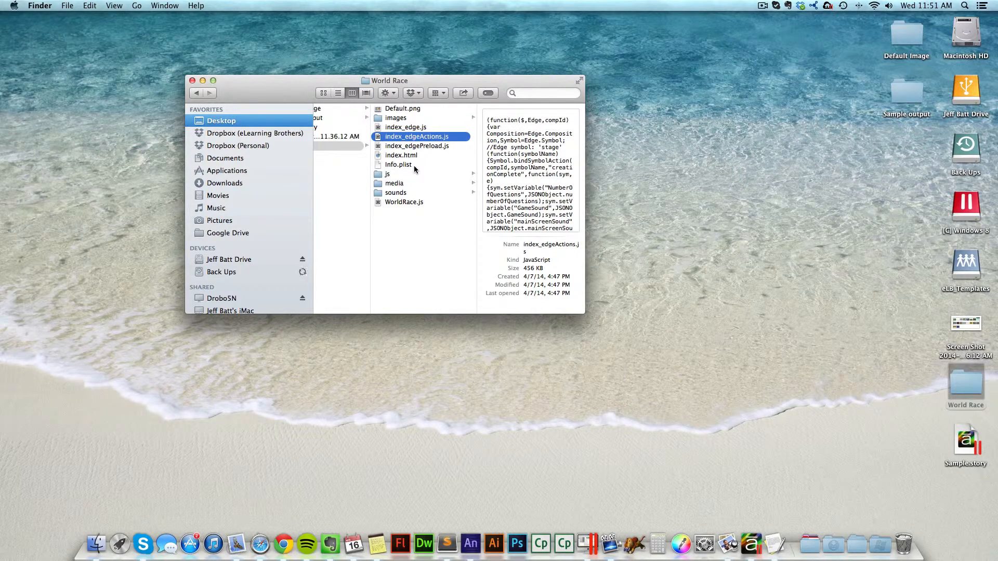
# Open the published Sample output folder and move its window down so the World Race file list stays in view.
pyautogui.doubleClick(908, 90)
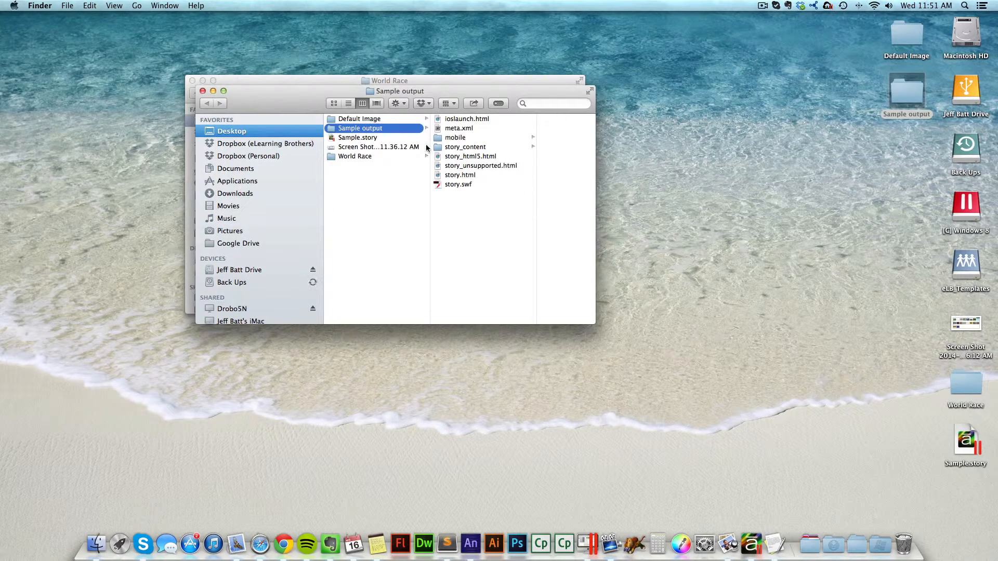
pyautogui.moveTo(496, 97); pyautogui.dragTo(495, 183)
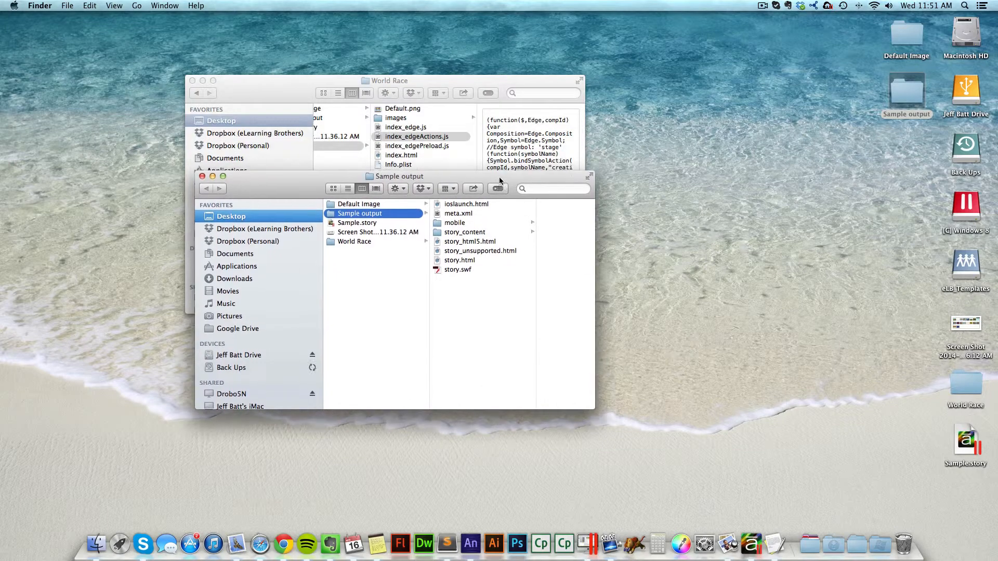
# Open story.html from the Sample output folder in Safari, and switch to the copy served from localhost:8888/Sample/story.html to compare.
pyautogui.click(468, 261)
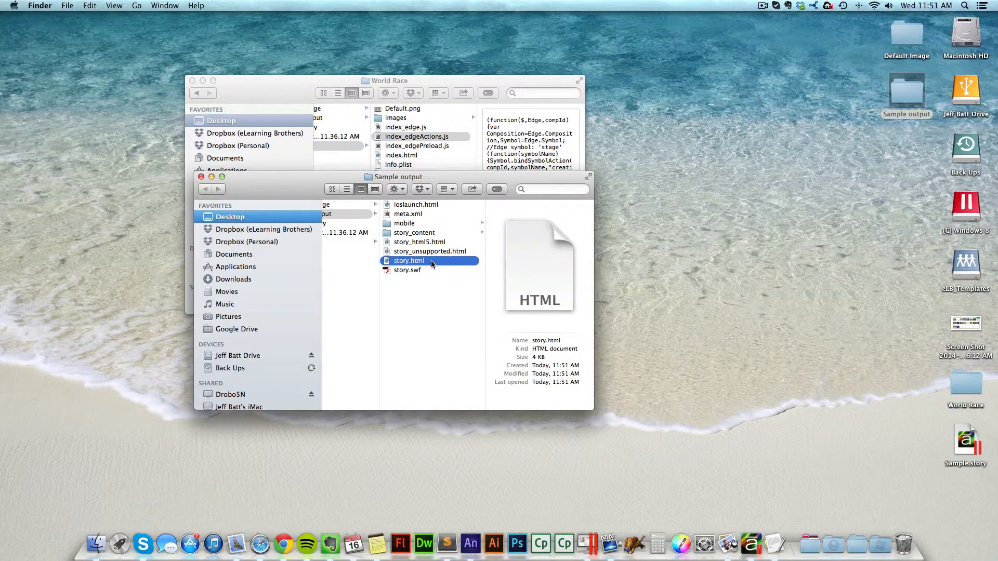
pyautogui.doubleClick(431, 261)
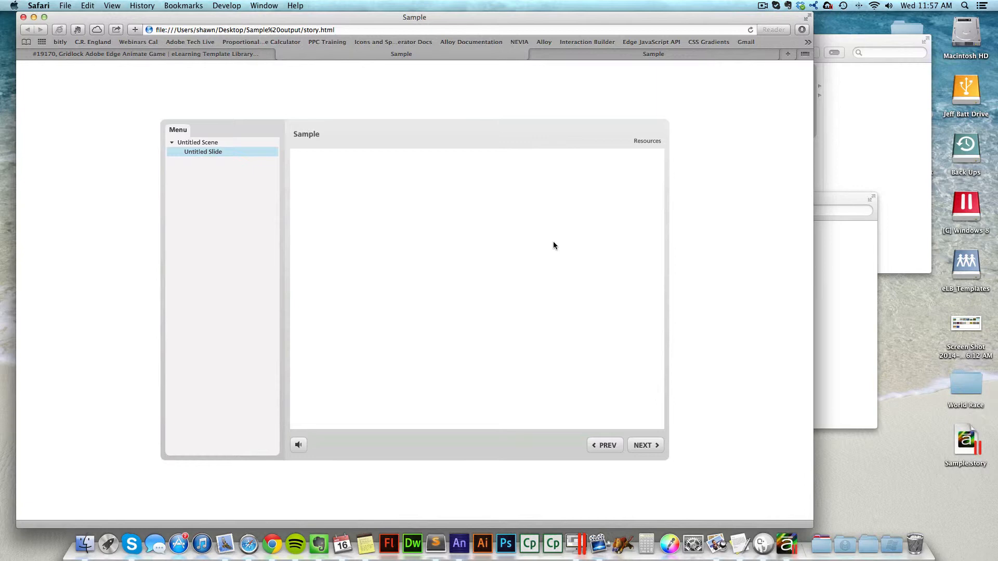
pyautogui.click(602, 52)
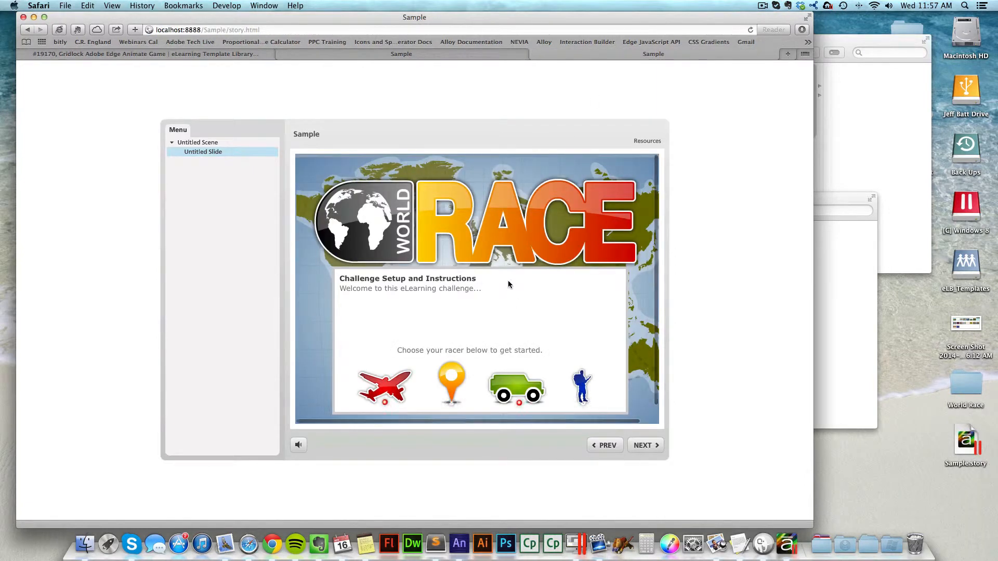